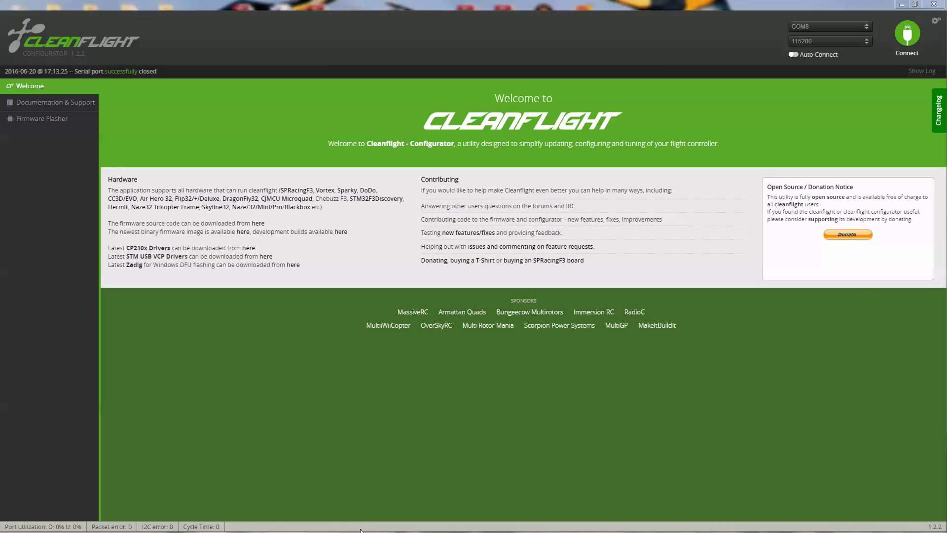
# - Check the CP210x USB to UART bridge in Devices and Printers
pyautogui.hotkey('alt', 'Tab')
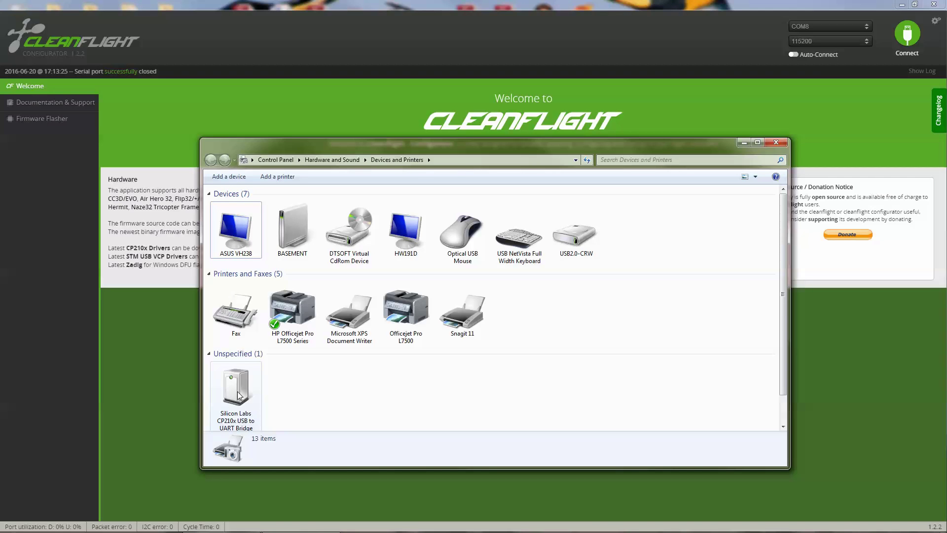
pyautogui.rightClick(237, 392)
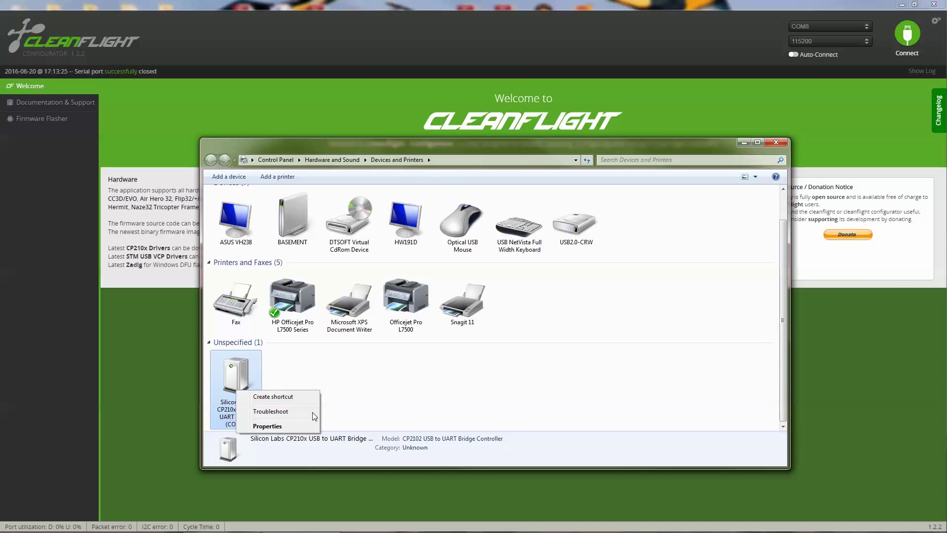
pyautogui.click(351, 366)
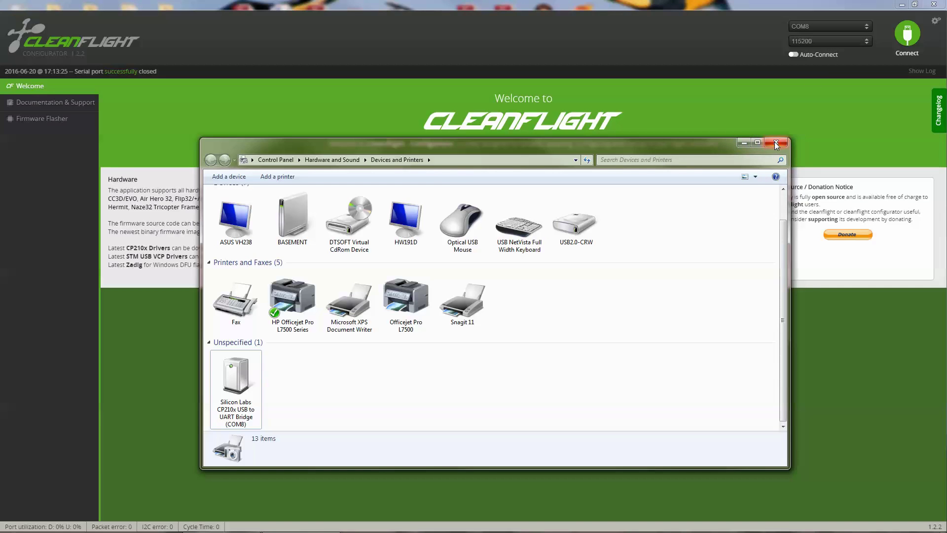
# - Return to Cleanflight and list the firmware releases by board in the Firmware Flasher
pyautogui.click(743, 143)
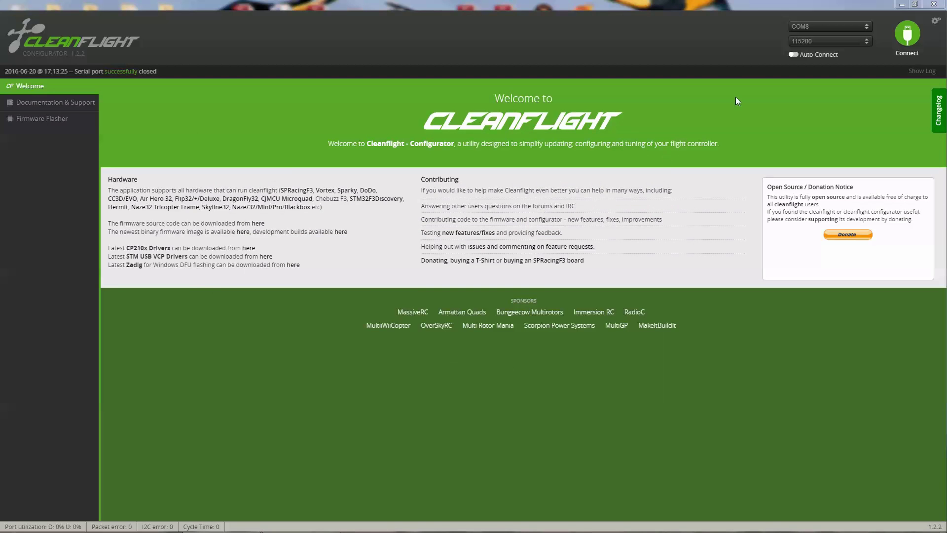
pyautogui.click(48, 121)
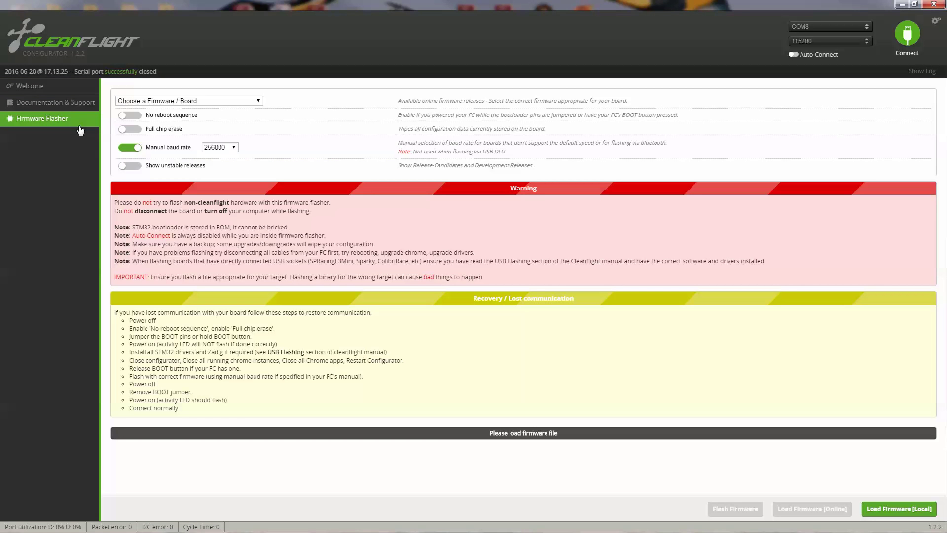
pyautogui.click(258, 102)
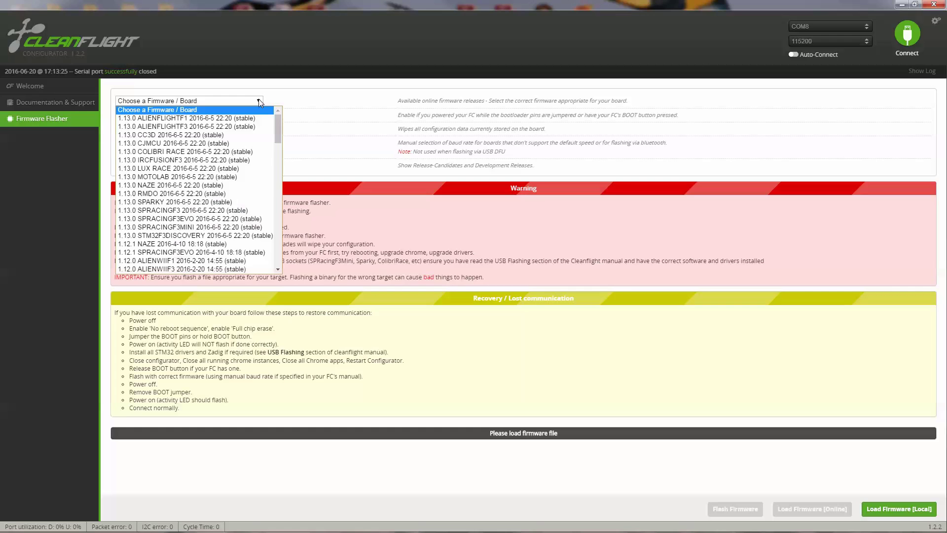
# - Load the online 1.13.0 SPRACINGF3 stable firmware and flash it to the board
pyautogui.click(167, 210)
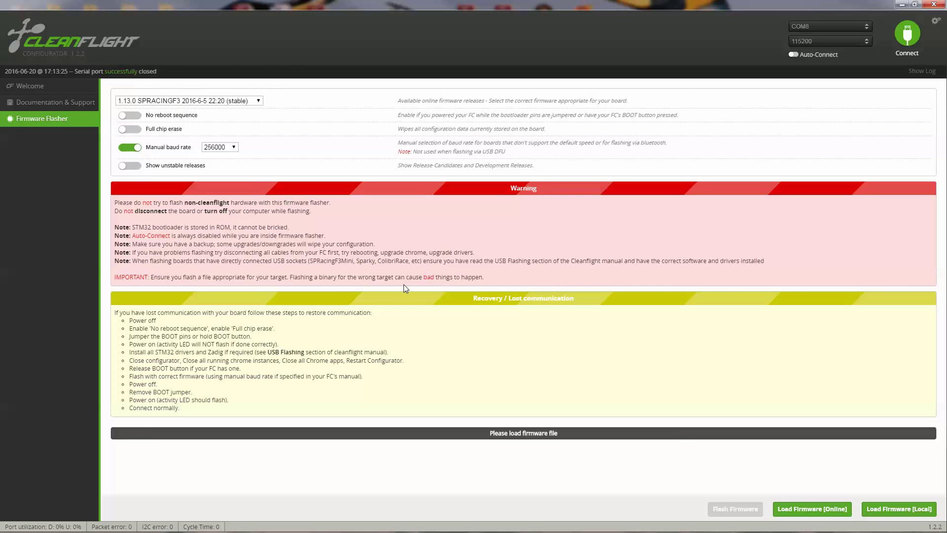
pyautogui.click(811, 513)
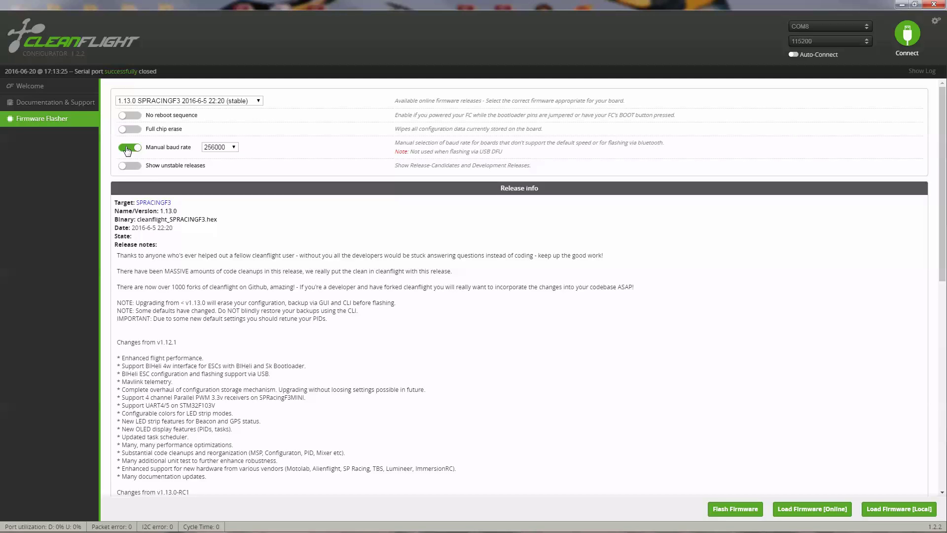
pyautogui.click(735, 509)
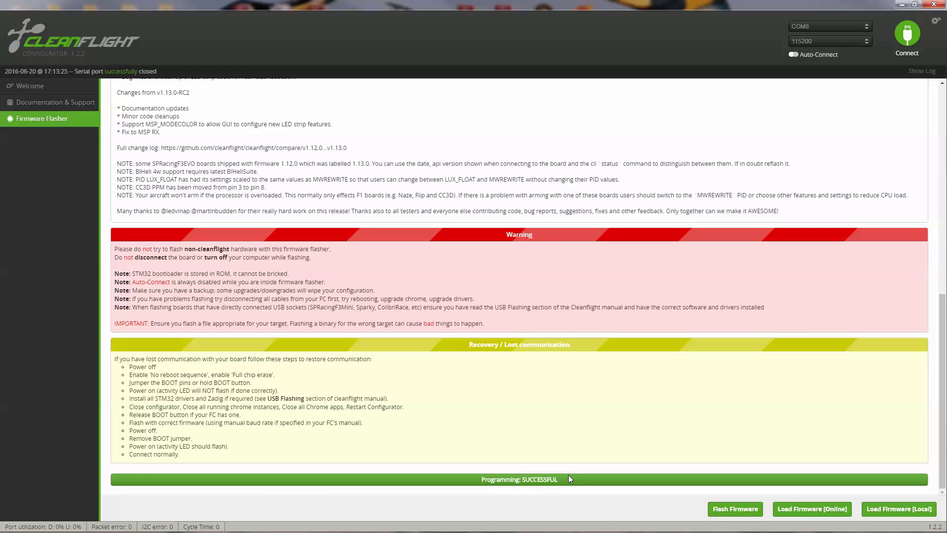
# - Connect to the flashed board and view its UART1–UART3 port settings
pyautogui.click(36, 89)
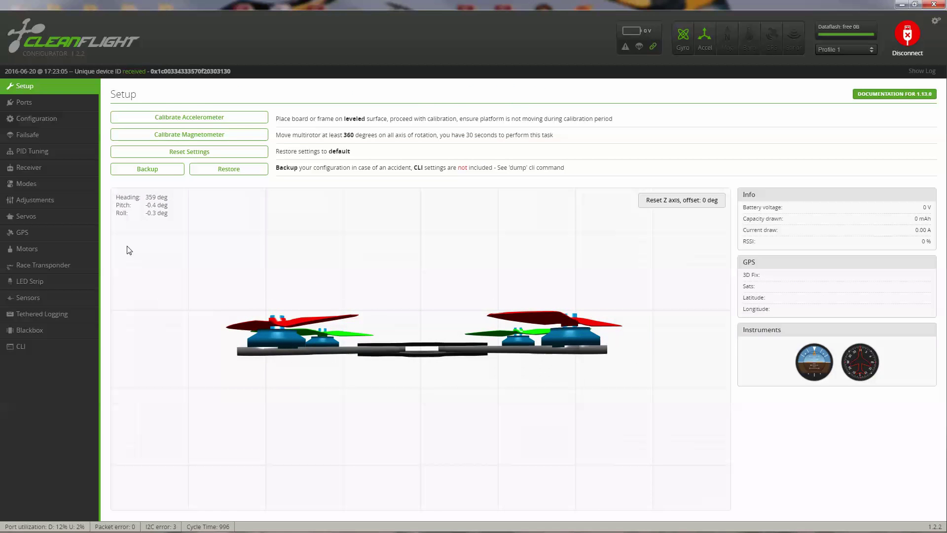
pyautogui.click(25, 103)
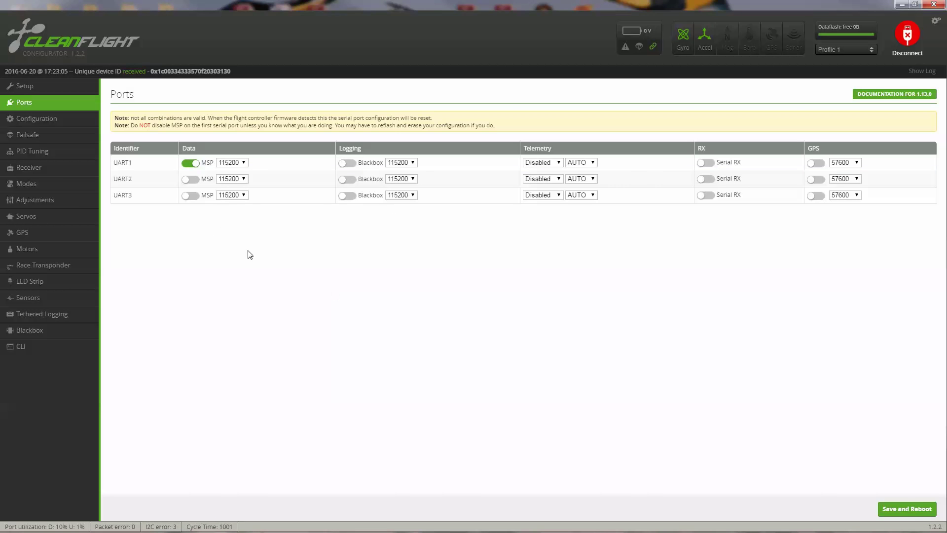
# - Keep Quad X as the mixer frame type on the Configuration page
pyautogui.click(49, 120)
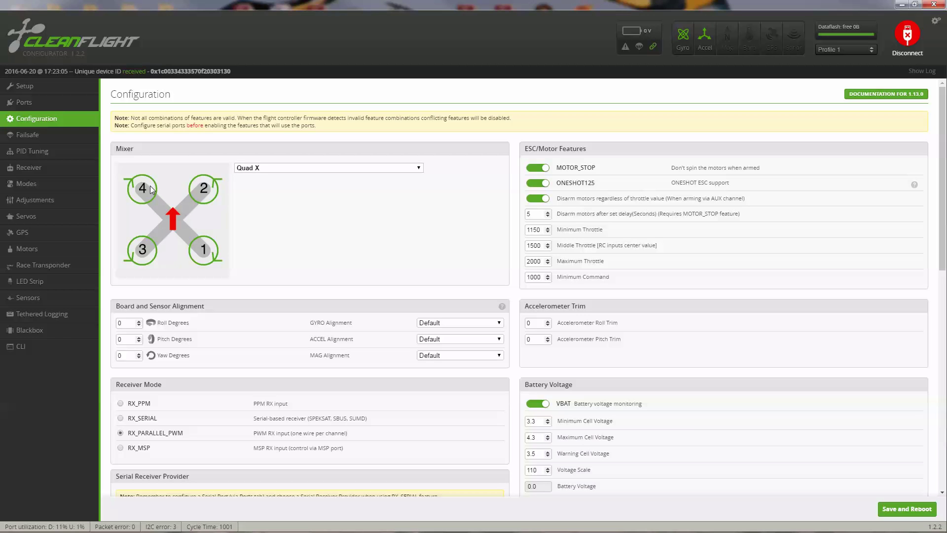
pyautogui.click(420, 169)
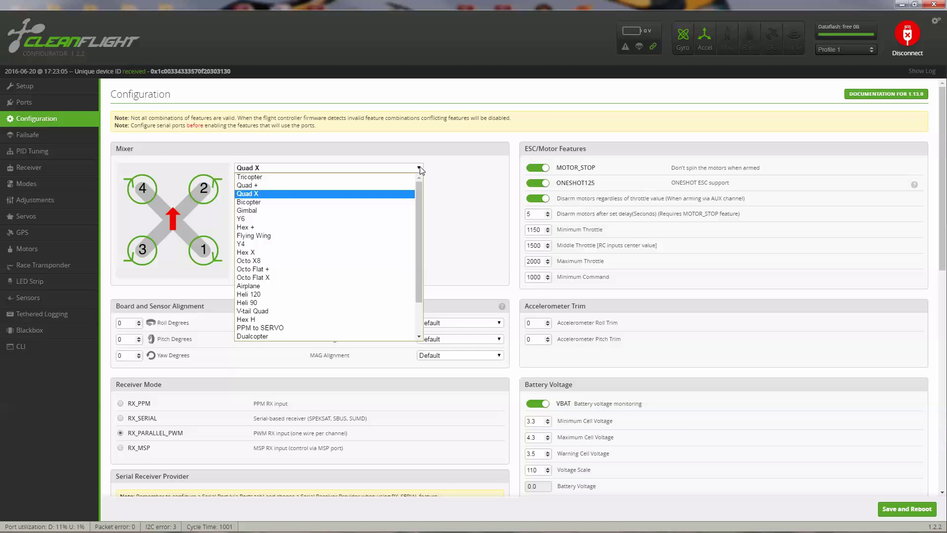
pyautogui.click(264, 193)
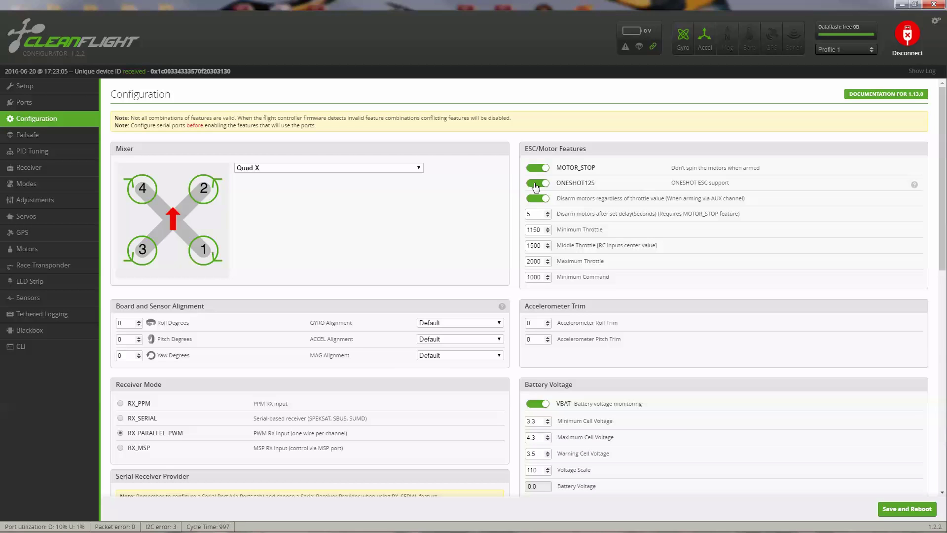
# - Turn off the 'disarm regardless of throttle value' option
pyautogui.click(536, 185)
pyautogui.click(536, 185)
pyautogui.click(534, 200)
pyautogui.click(545, 200)
pyautogui.click(534, 200)
# - Review the remaining panels with VBAT and BLACKBOX enabled, then save and reboot
pyautogui.scroll(-3, 615, 349)
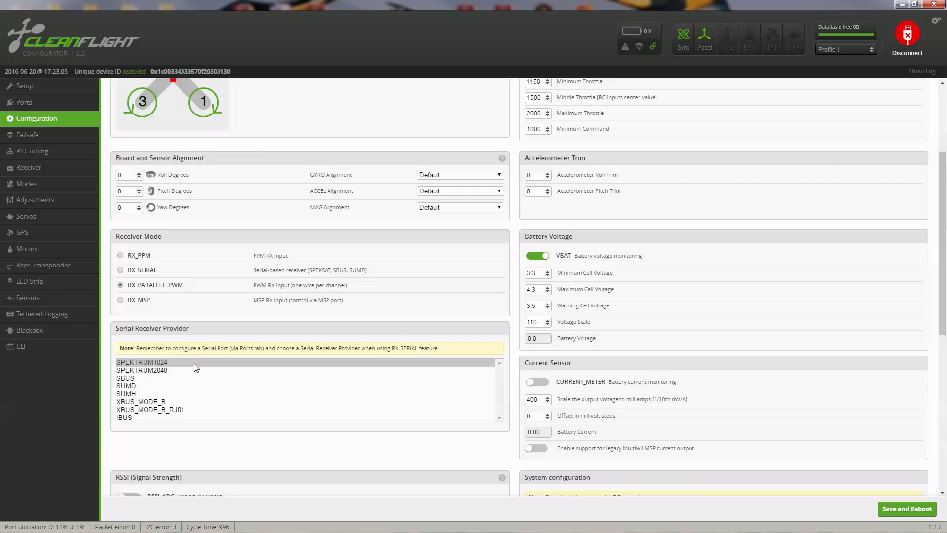
pyautogui.scroll(-5, 373, 412)
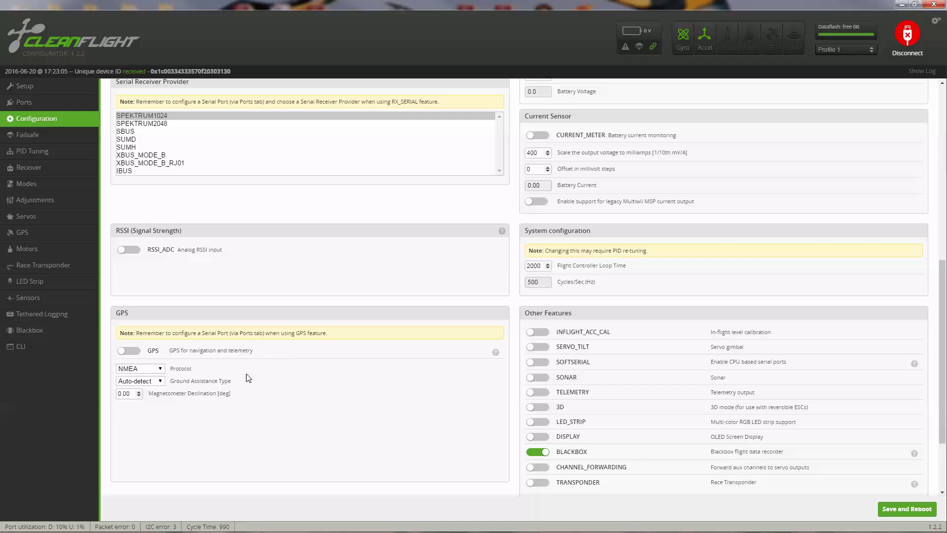
pyautogui.scroll(2, 226, 349)
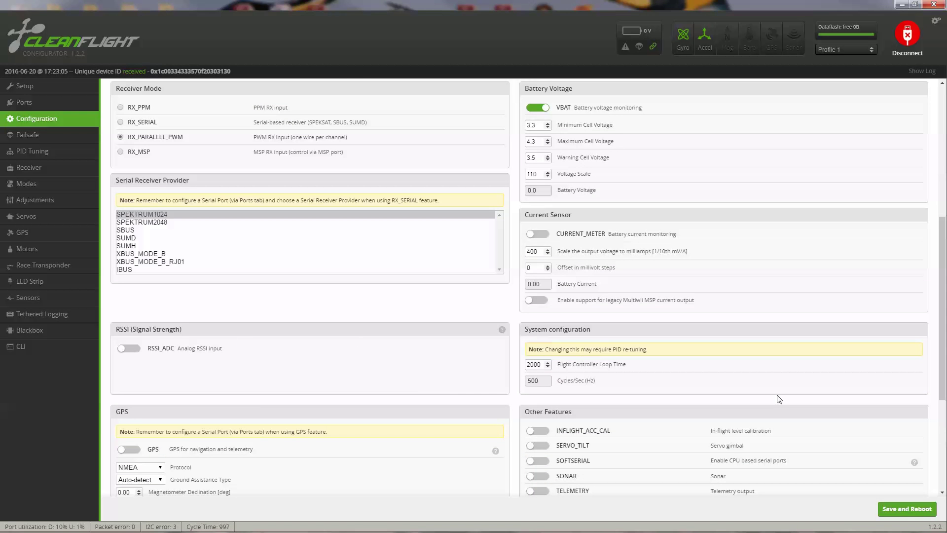
pyautogui.click(908, 513)
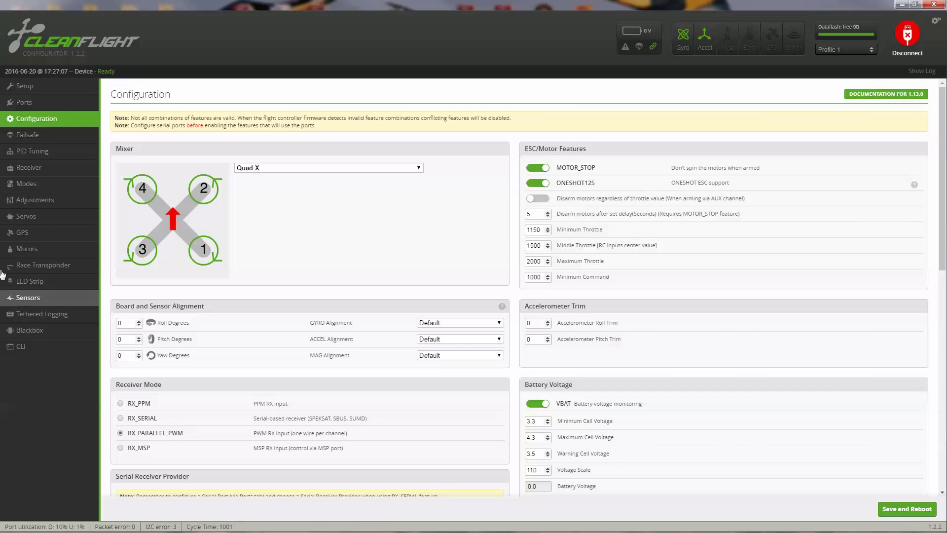
# - Check the failsafe settings with stage 2 set to Land, then move to PID Tuning
pyautogui.click(27, 138)
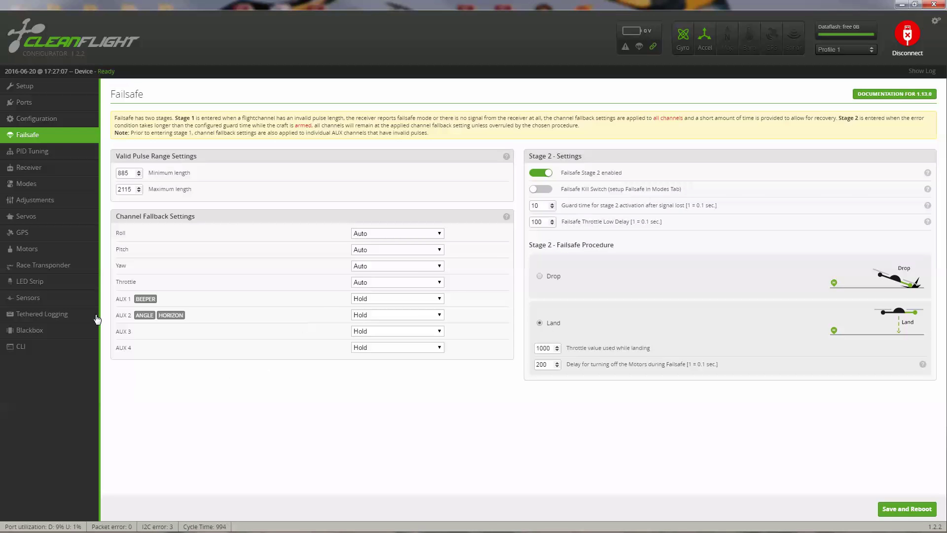
pyautogui.click(32, 152)
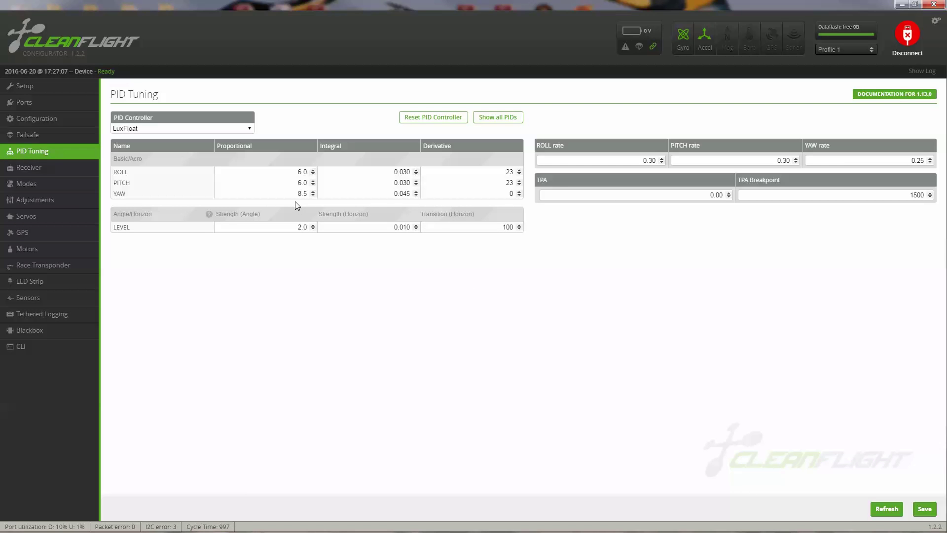
# - Review the LuxFloat PIDs (ROLL/PITCH 6.0/0.030/23, YAW 8.5/0.045/0), then go to Receiver
pyautogui.click(58, 168)
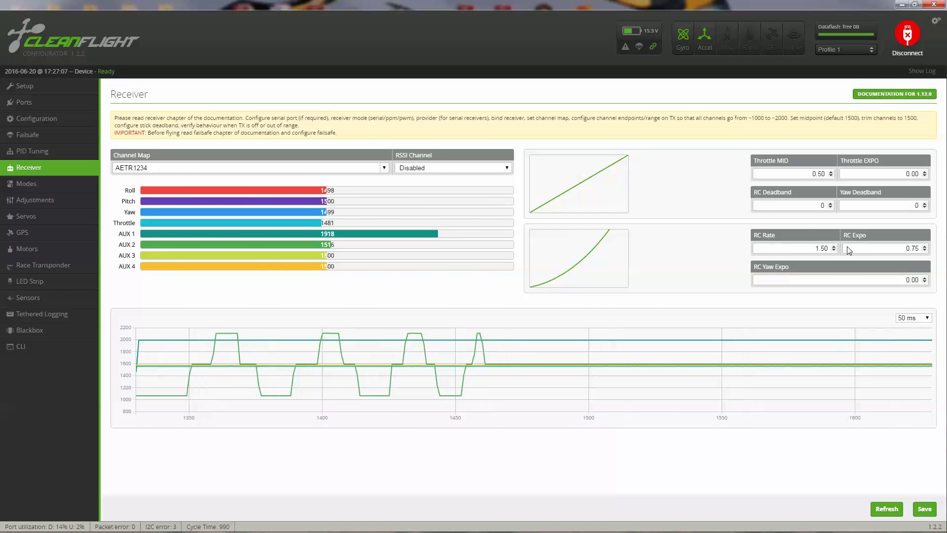
# - Confirm the AETR1234 receiver channels respond to sticks and switches, then go to Modes
pyautogui.click(20, 184)
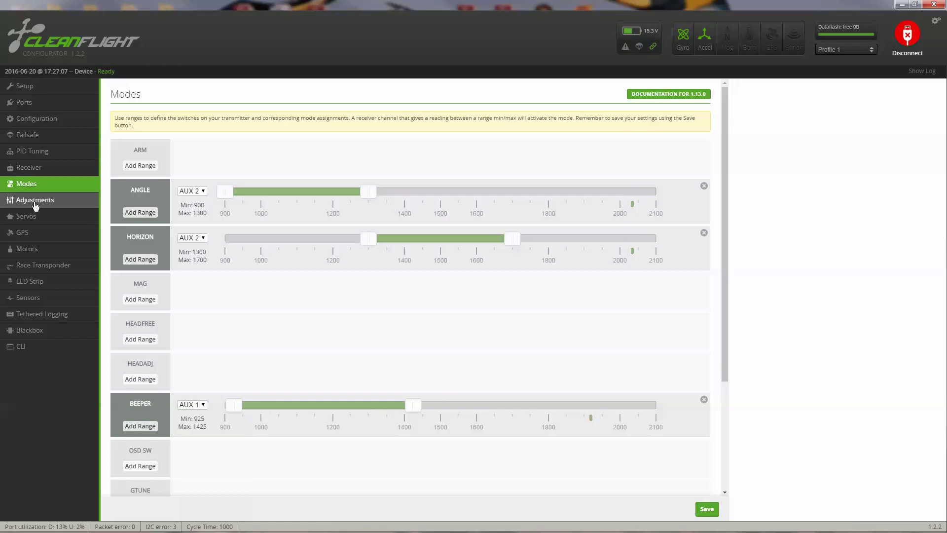
# - Verify the ANGLE and HORIZON (AUX 2) and BEEPER (AUX 1) ranges, then go to Motors
pyautogui.click(36, 250)
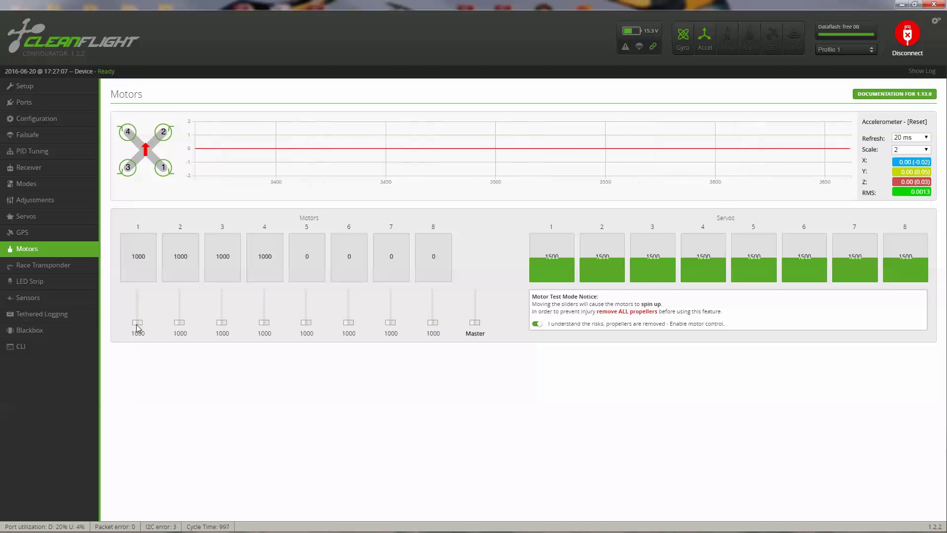
# - Briefly spin motors 1, 3 and 4 individually, returning each to 1000
pyautogui.moveTo(136, 321); pyautogui.dragTo(137, 318)
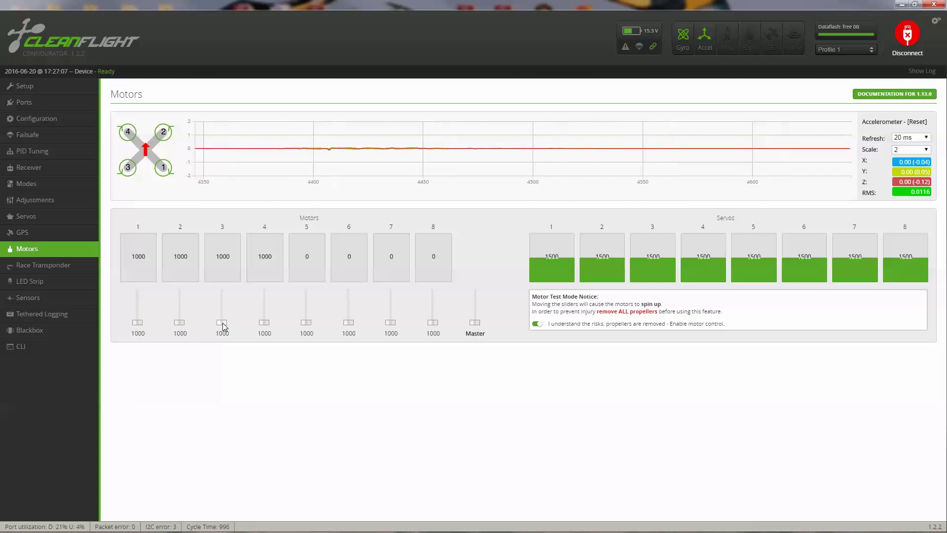
pyautogui.moveTo(222, 325)
pyautogui.mouseDown()
pyautogui.moveTo(222, 303)
pyautogui.moveTo(227, 337)
pyautogui.mouseUp()
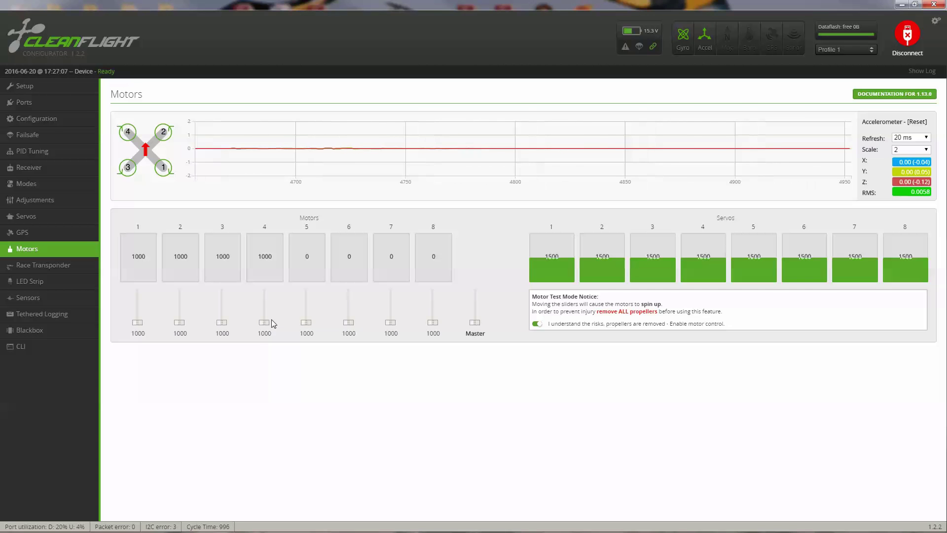
pyautogui.moveTo(264, 323)
pyautogui.mouseDown()
pyautogui.moveTo(265, 309)
pyautogui.moveTo(267, 335)
pyautogui.mouseUp()
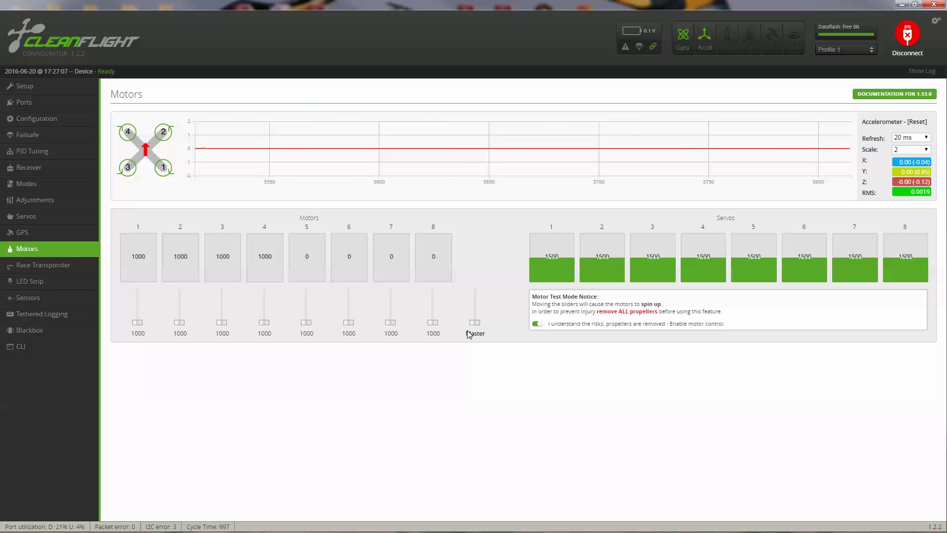
# - Calibrate the ESCs with the Master slider at 2000 then 1000, and disconnect
pyautogui.moveTo(474, 324); pyautogui.dragTo(476, 289)
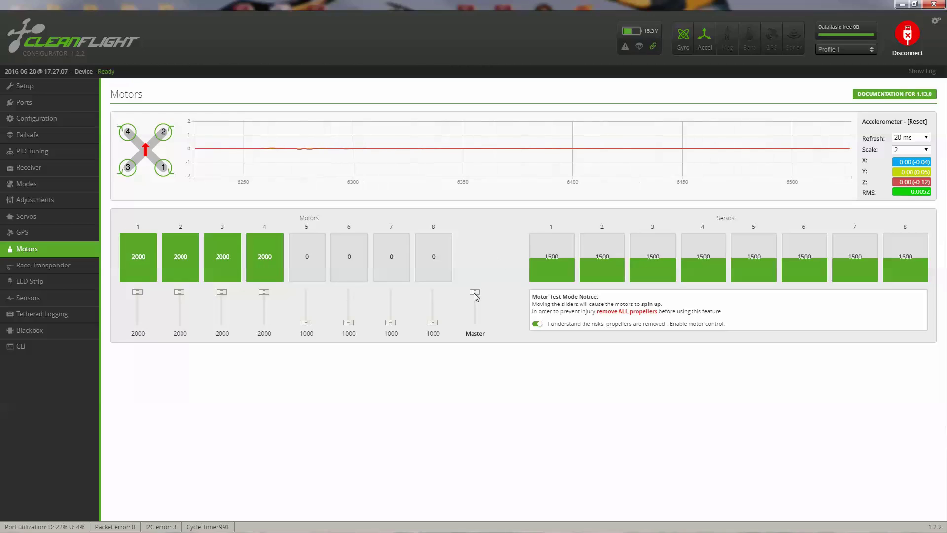
pyautogui.moveTo(475, 289); pyautogui.dragTo(475, 323)
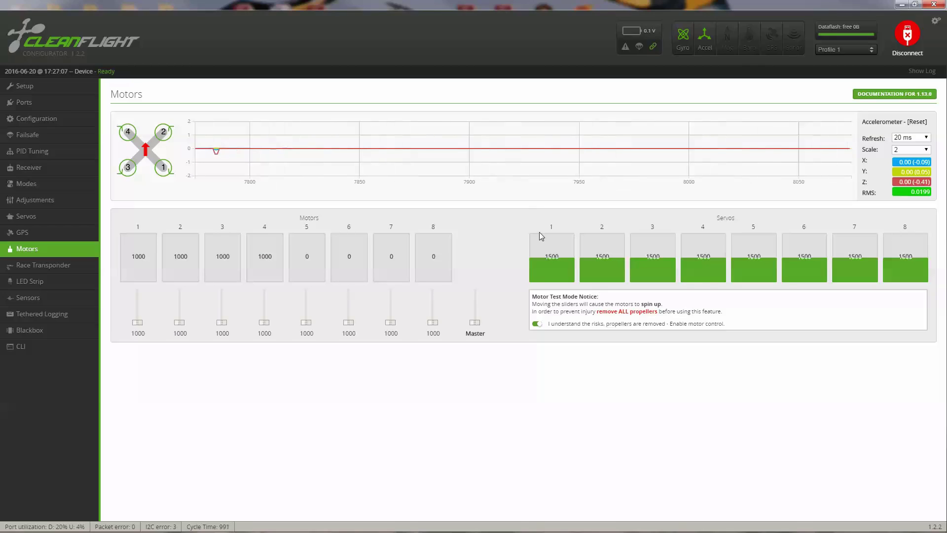
pyautogui.click(908, 36)
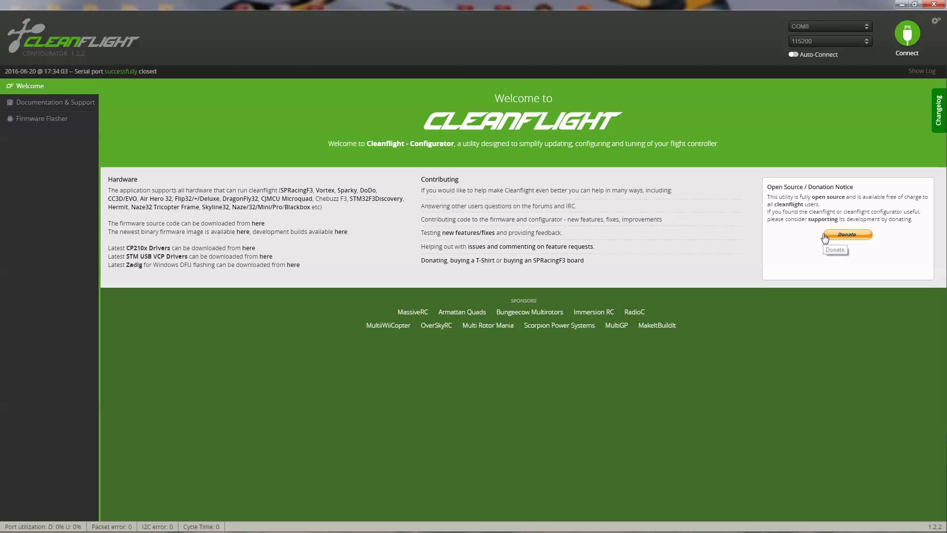